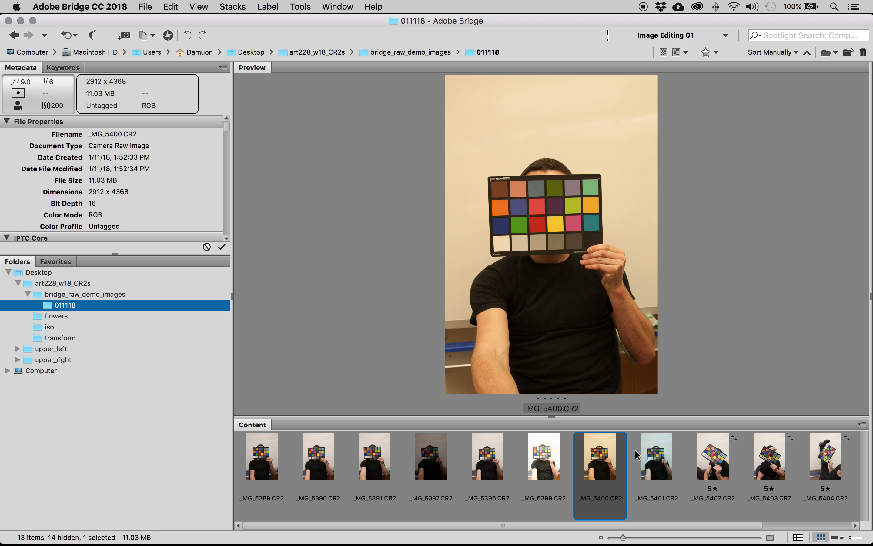
Add _MG_5401.CR2 to the selection with _MG_5400.CR2 and open both photos in Camera Raw.
{"action": "left_click", "coordinate": [651, 450], "text": "super"}
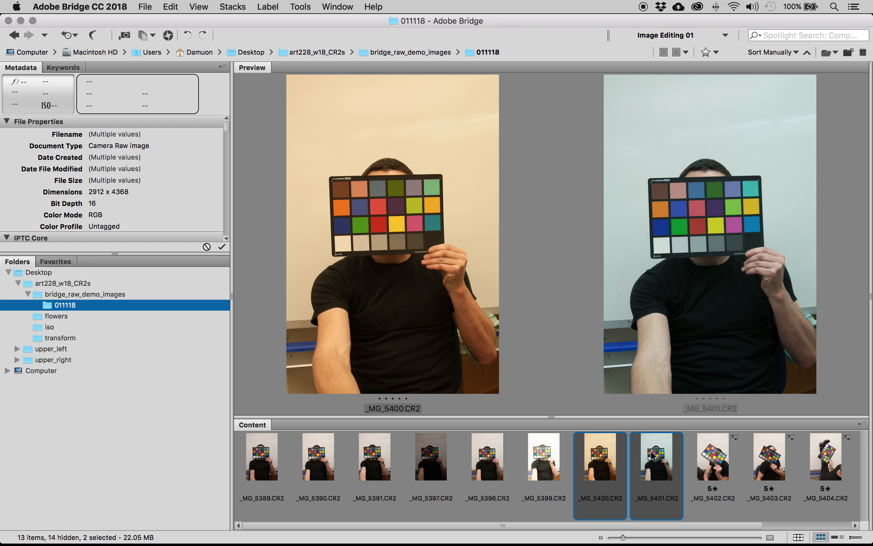
{"action": "key", "text": "super+r"}
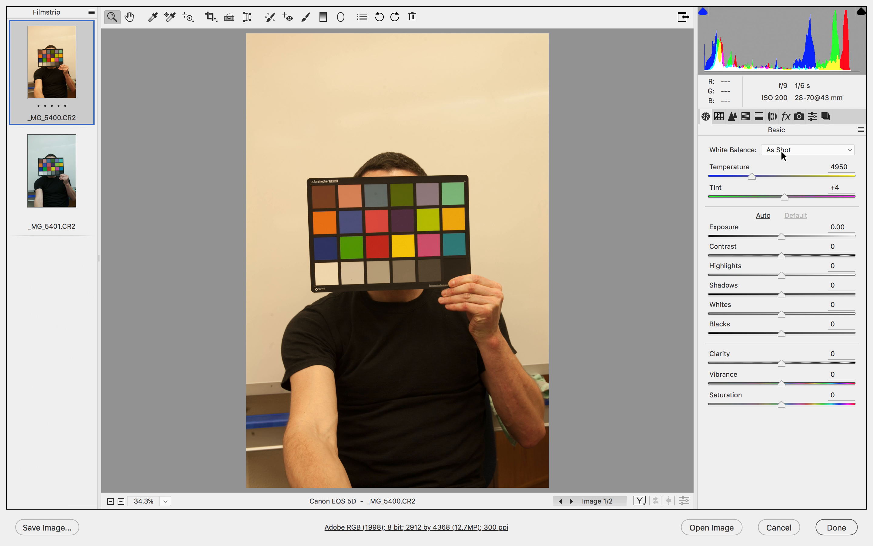
Try the Auto, Daylight, Cloudy and Fluorescent white balance presets in turn on _MG_5400.CR2.
{"action": "left_click", "coordinate": [850, 153]}
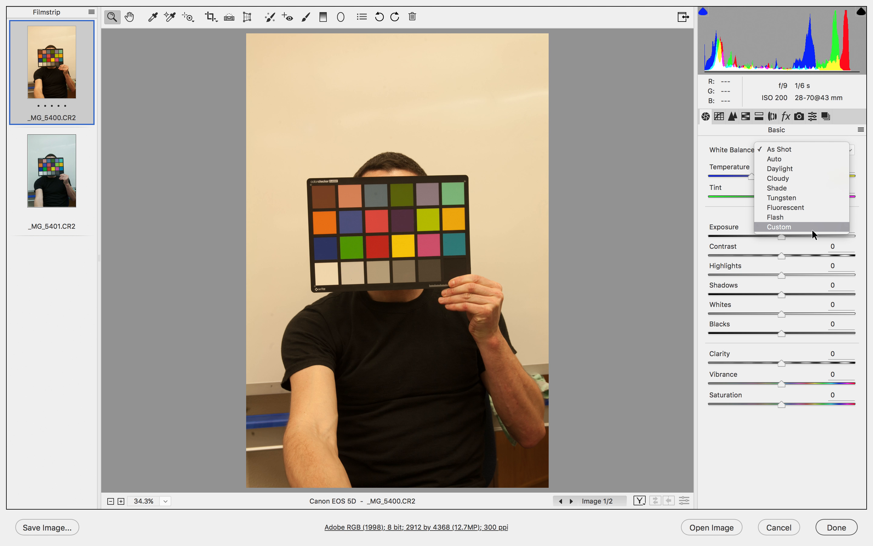
{"action": "left_click", "coordinate": [805, 159]}
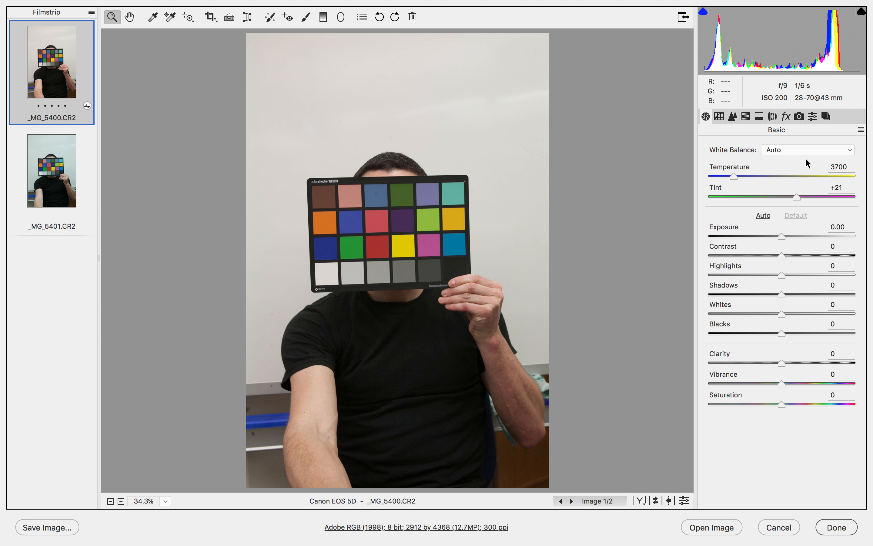
{"action": "left_click", "coordinate": [809, 149]}
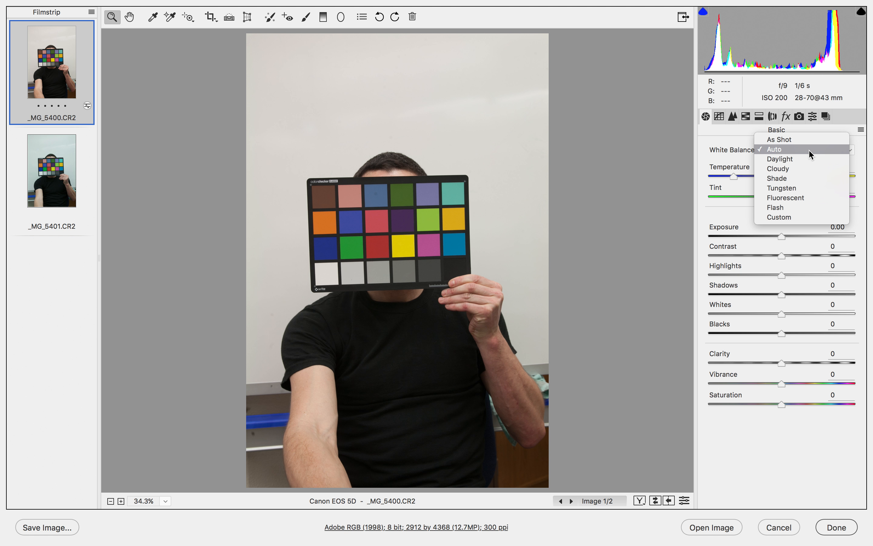
{"action": "left_click", "coordinate": [794, 159]}
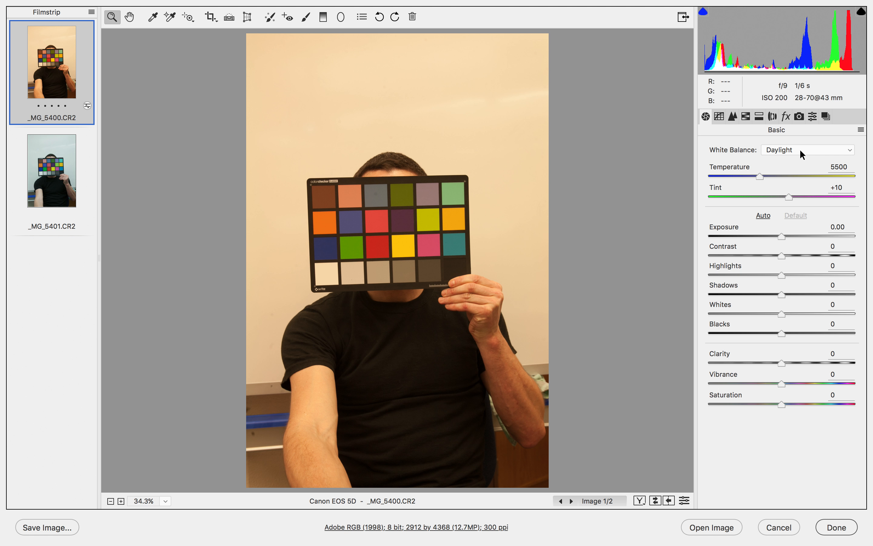
{"action": "left_click", "coordinate": [800, 149]}
{"action": "left_click", "coordinate": [797, 157]}
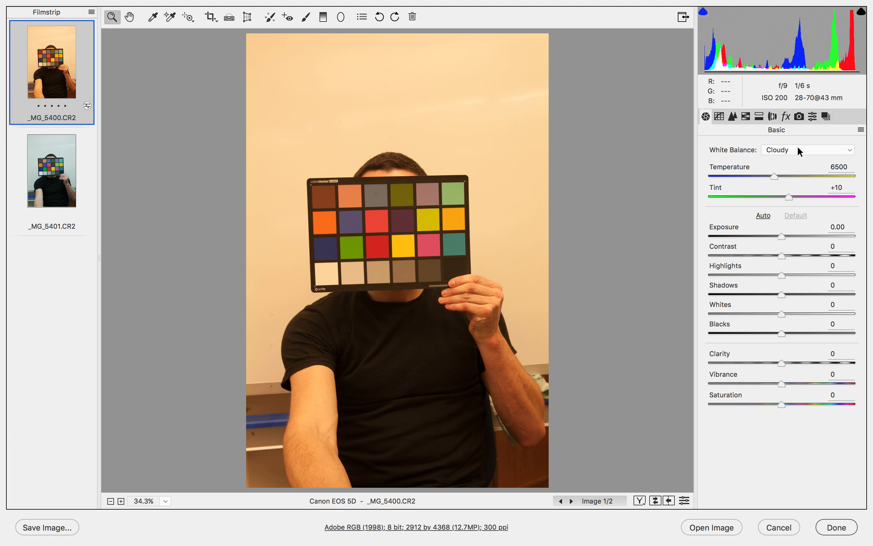
{"action": "left_click", "coordinate": [797, 150]}
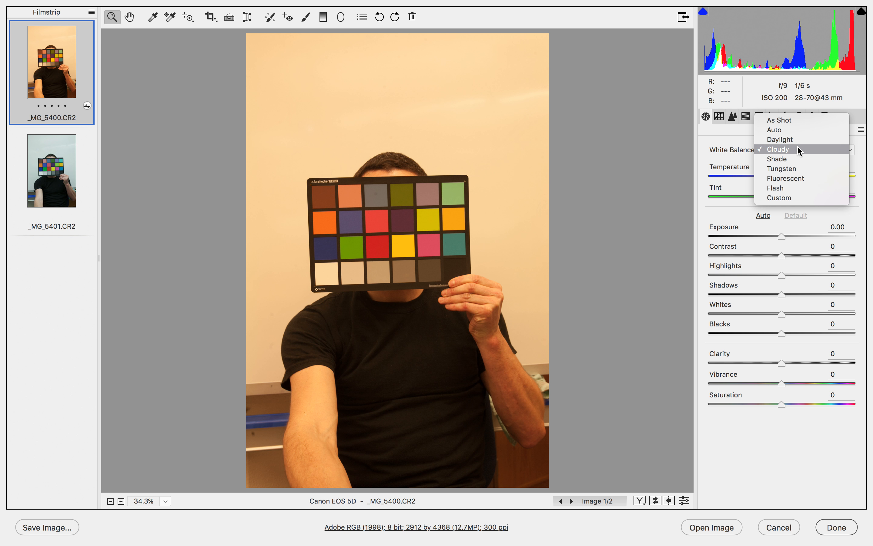
{"action": "left_click", "coordinate": [800, 178]}
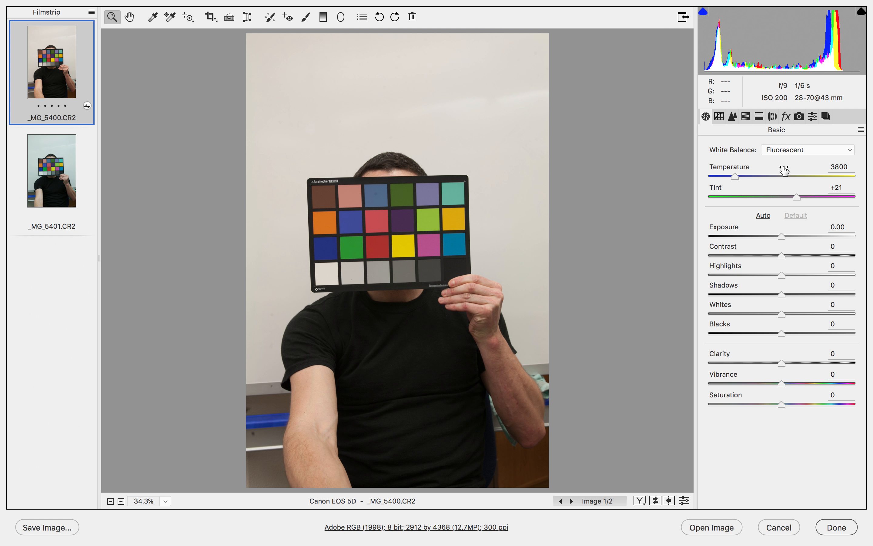
Set the white balance of _MG_5400.CR2 back to Auto.
{"action": "left_click", "coordinate": [791, 150]}
{"action": "left_click", "coordinate": [778, 101]}
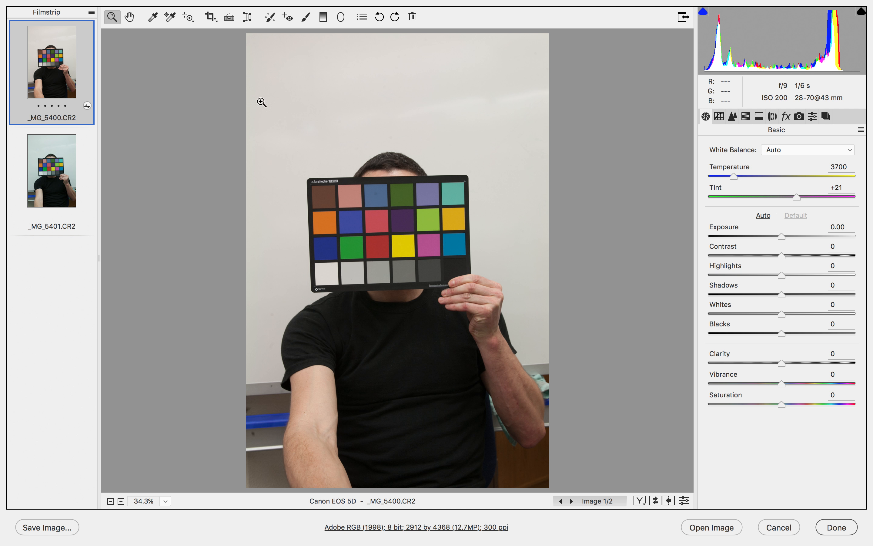
{"action": "left_click", "coordinate": [787, 151]}
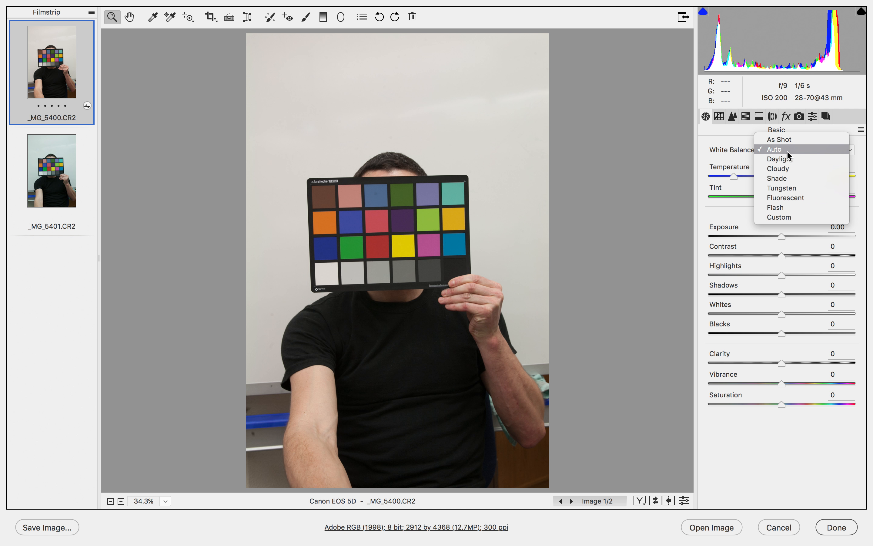
{"action": "left_click", "coordinate": [723, 133]}
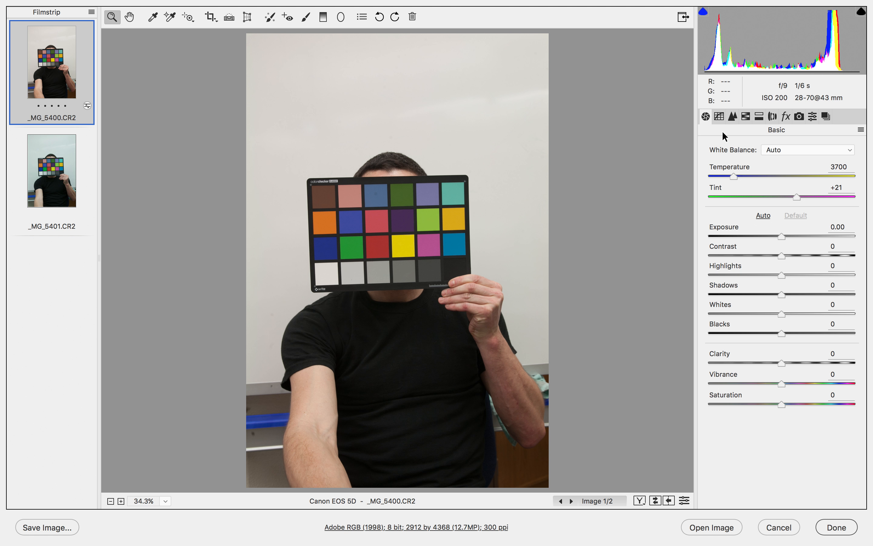
Switch to _MG_5401.CR2 and set its white balance to Auto.
{"action": "left_click", "coordinate": [51, 174]}
{"action": "left_click", "coordinate": [792, 149]}
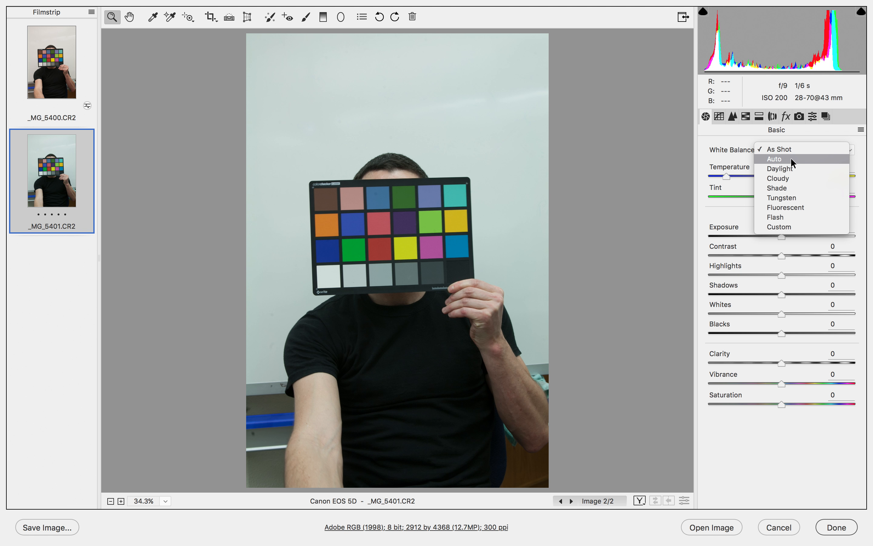
{"action": "left_click", "coordinate": [789, 159]}
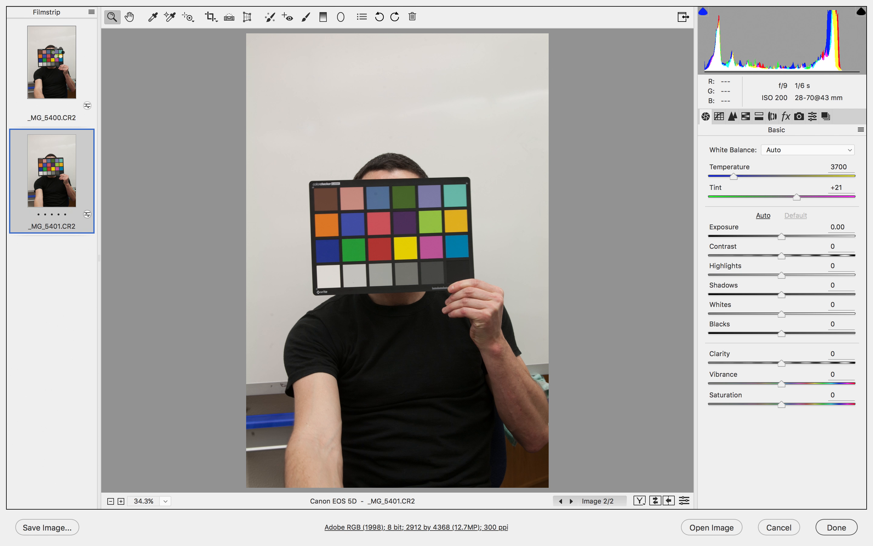
Compare the Auto white balance results by switching back and forth between _MG_5400.CR2 and _MG_5401.CR2.
{"action": "left_click", "coordinate": [53, 115]}
{"action": "key", "text": "Down"}
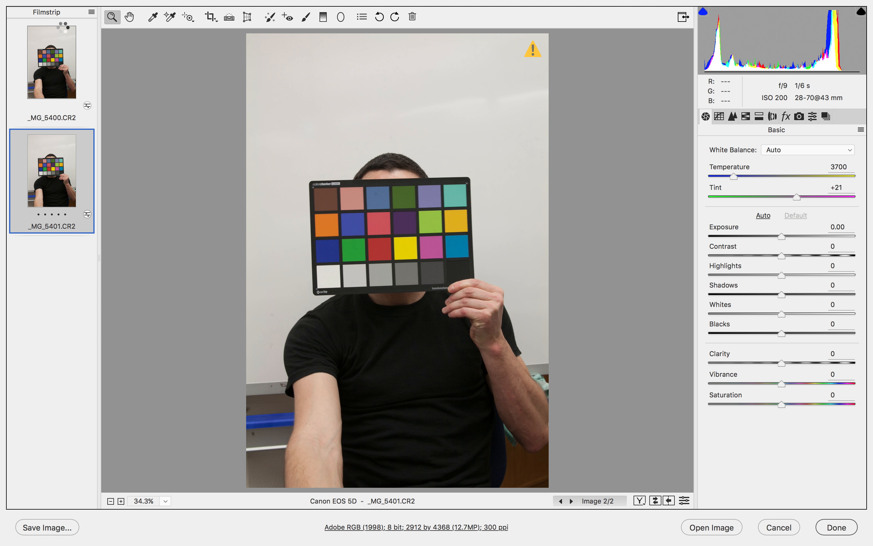
{"action": "left_click", "coordinate": [65, 25]}
{"action": "key", "text": "Down"}
{"action": "left_click", "coordinate": [64, 62]}
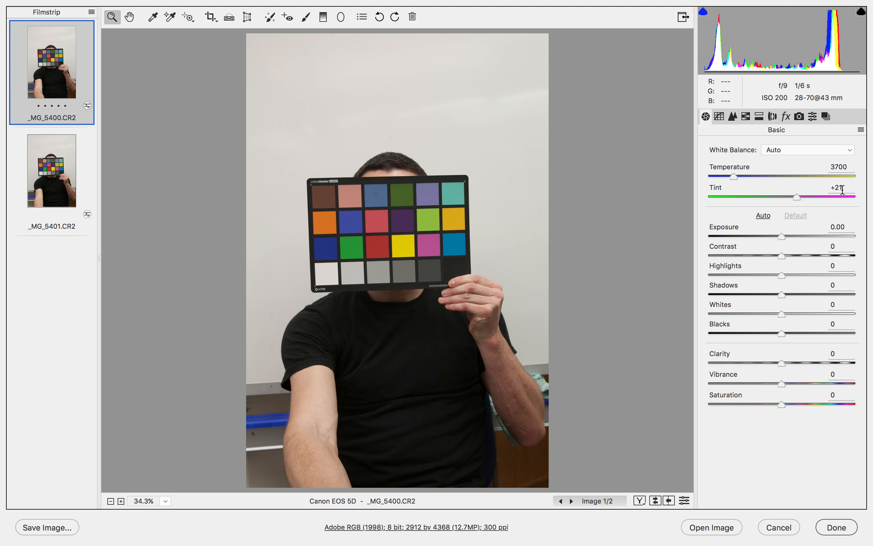
{"action": "left_click", "coordinate": [59, 157]}
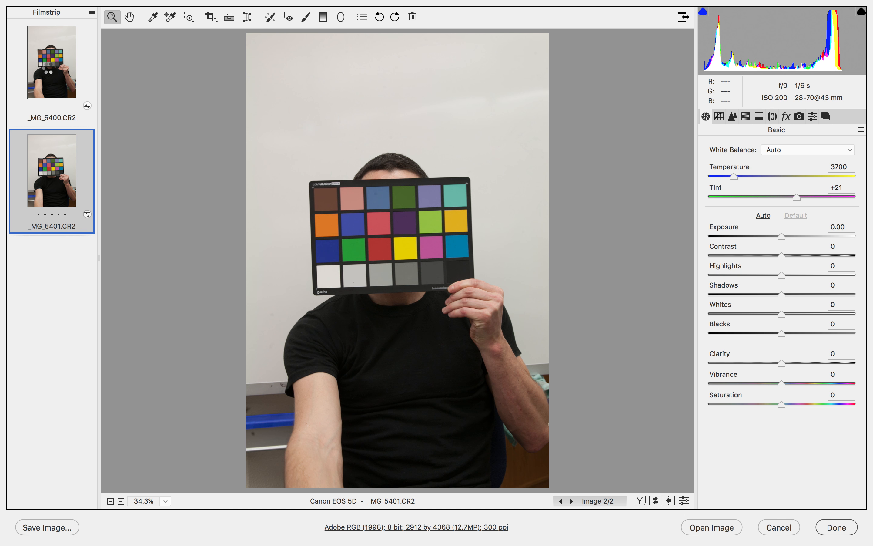
{"action": "left_click", "coordinate": [52, 62]}
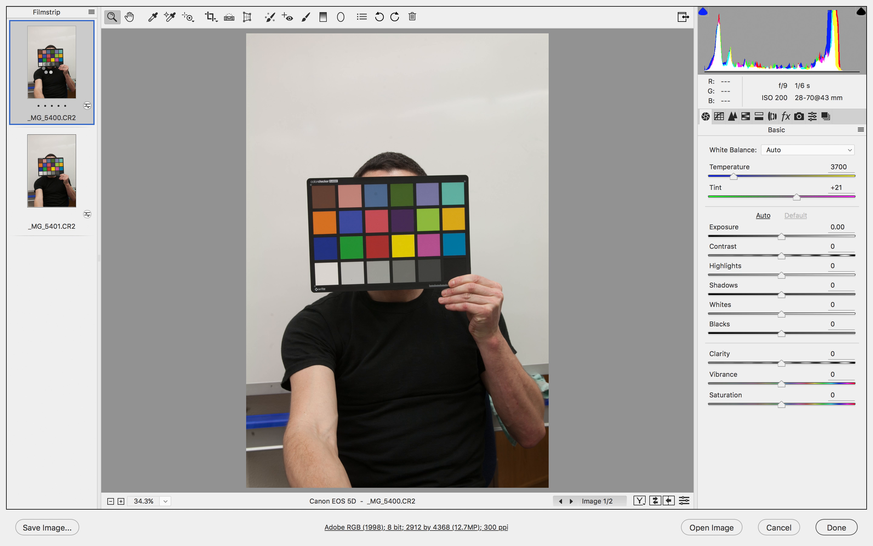
{"action": "left_click", "coordinate": [56, 177]}
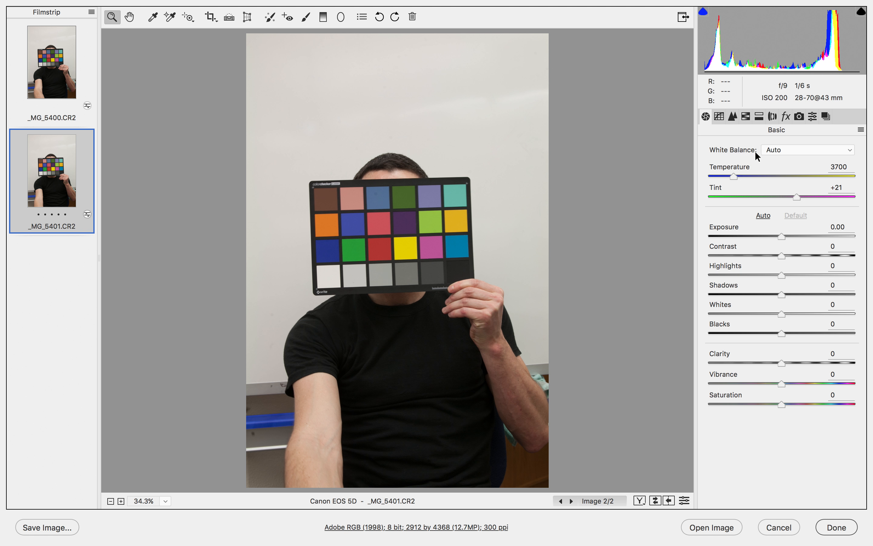
Set the white balance of _MG_5401.CR2 to Fluorescent and compare it with the Auto-balanced _MG_5400.CR2.
{"action": "left_click", "coordinate": [826, 150]}
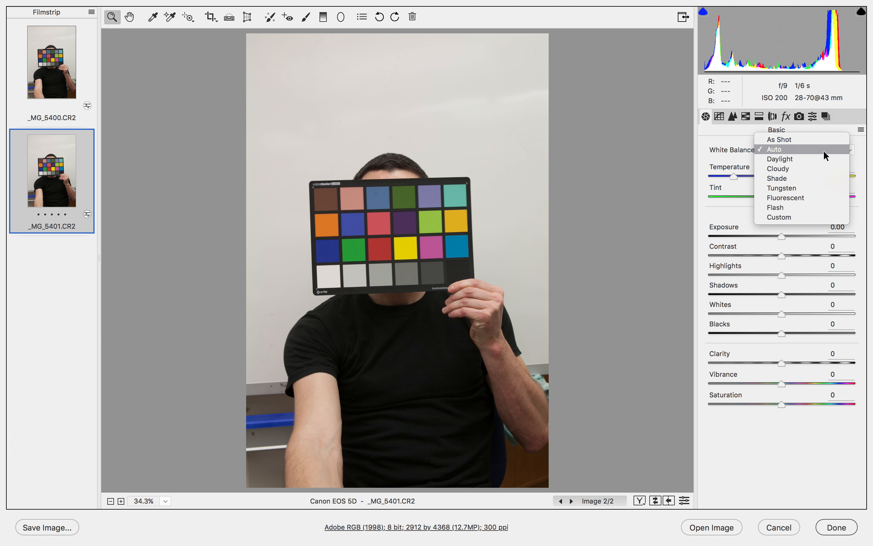
{"action": "left_click", "coordinate": [803, 197]}
{"action": "left_click", "coordinate": [51, 80]}
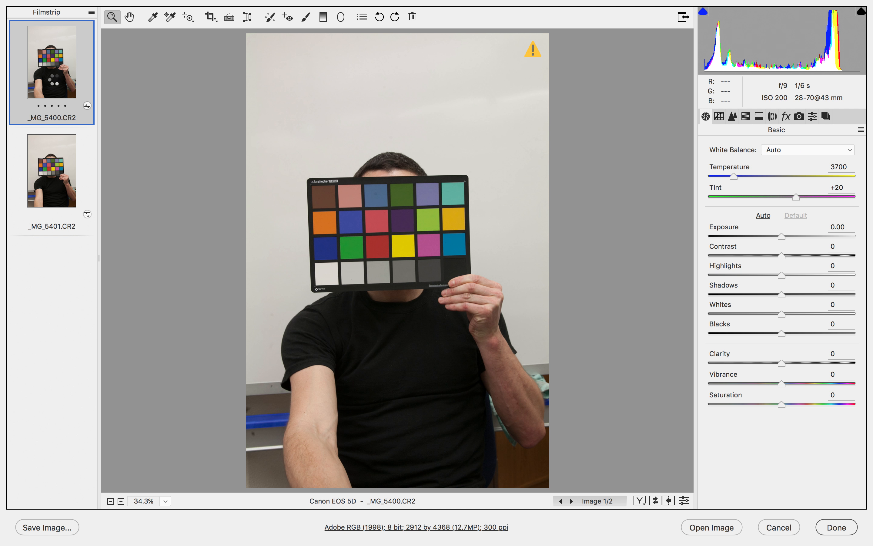
{"action": "left_click", "coordinate": [44, 162]}
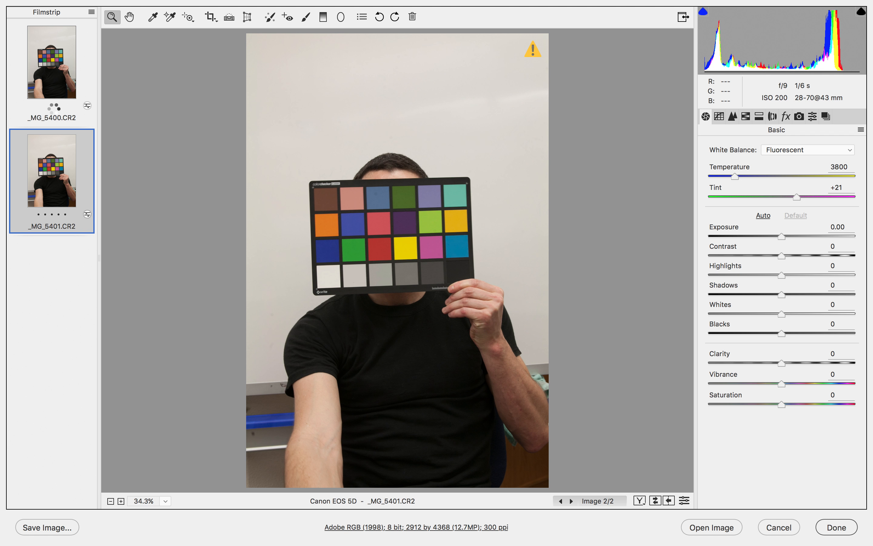
{"action": "left_click", "coordinate": [53, 123]}
{"action": "left_click", "coordinate": [49, 177]}
{"action": "left_click", "coordinate": [54, 86]}
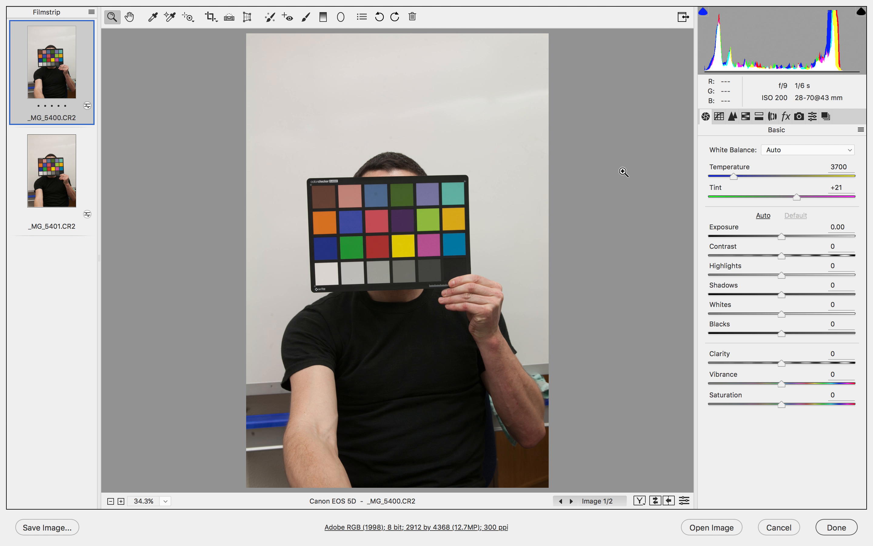
Cancel the Camera Raw session to discard the white balance changes on both photos.
{"action": "left_click", "coordinate": [789, 527]}
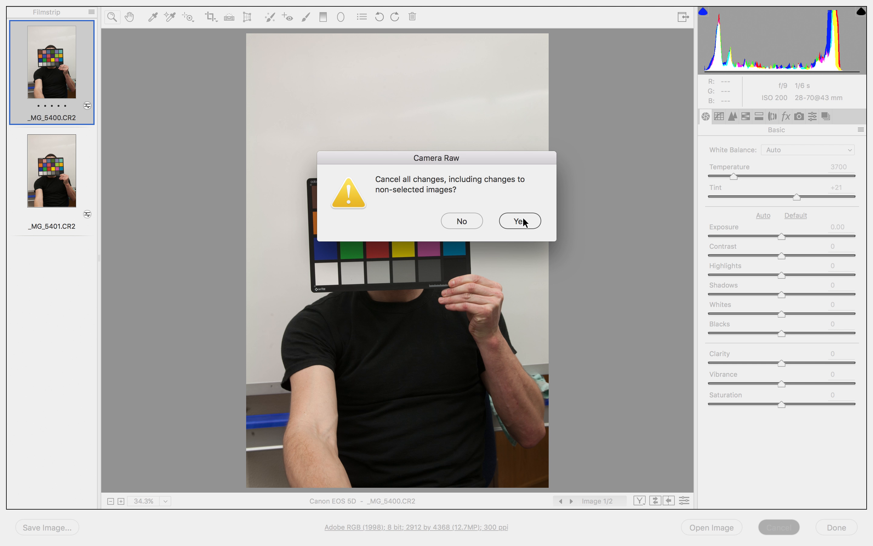